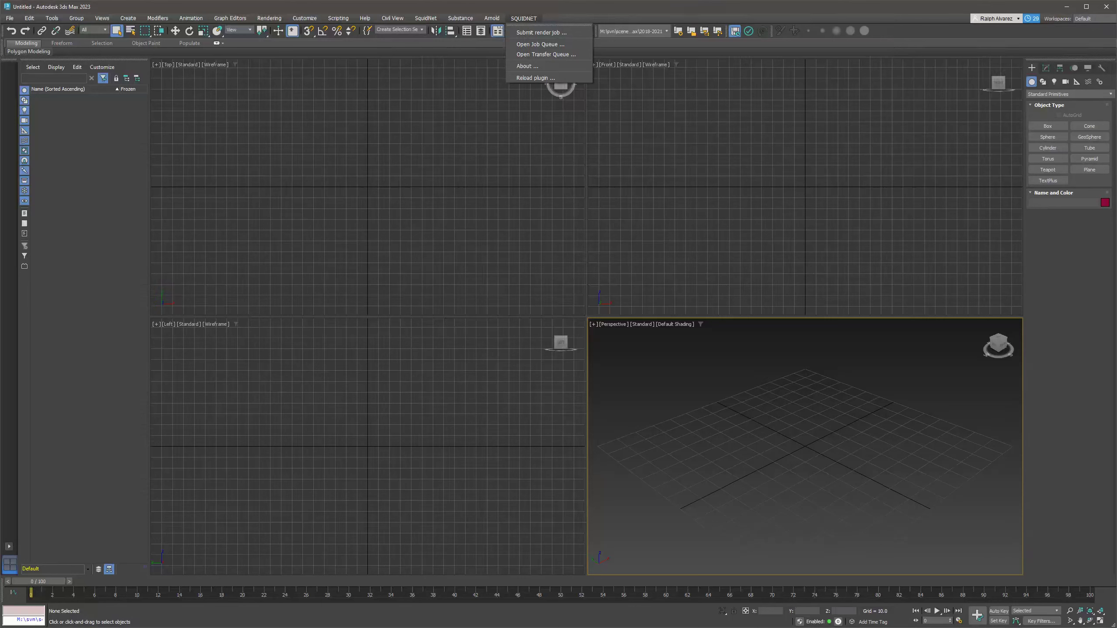
# Try to submit a SquidNet render job for the unsaved scene.
pyautogui.click(541, 33)
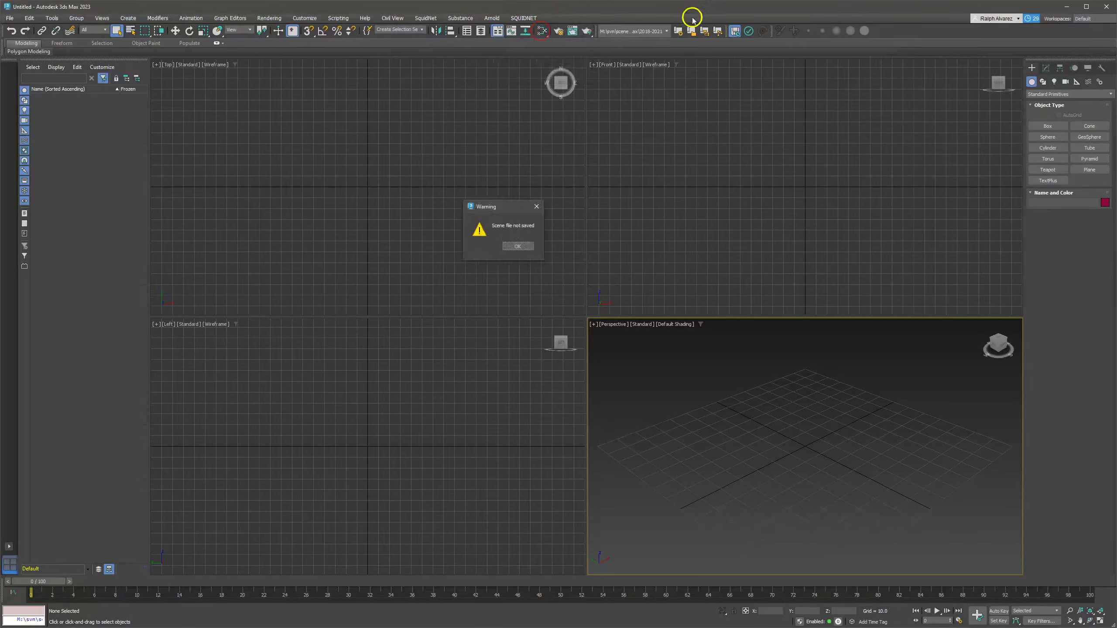
pyautogui.click(518, 249)
# Open the SquidNet Job Queue, move its window to the middle, make it narrower and taller, and close it.
pyautogui.click(532, 18)
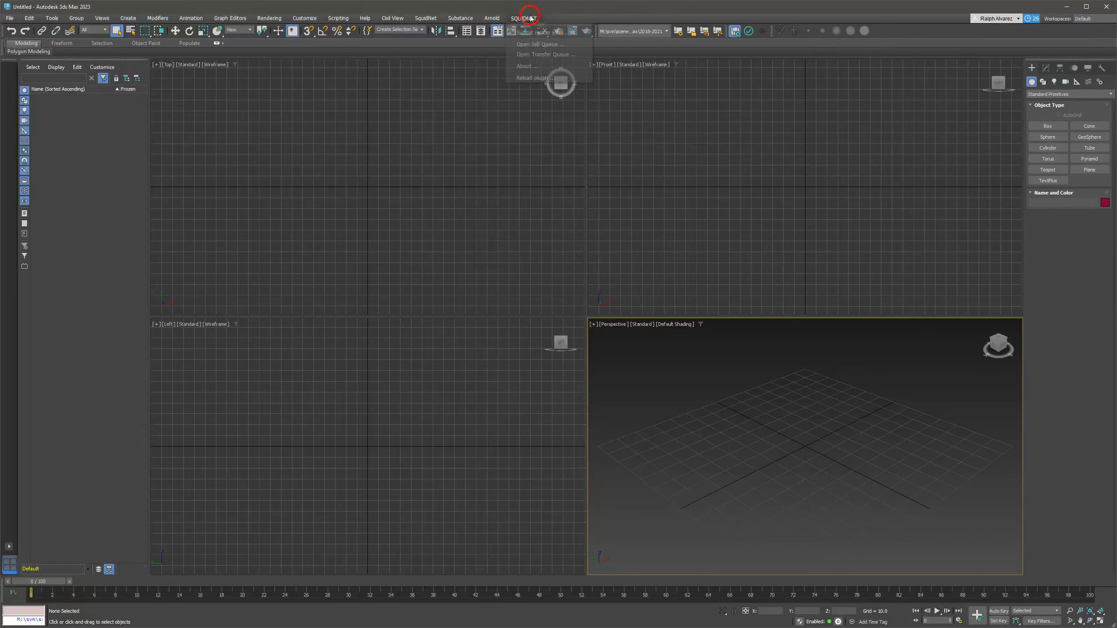
pyautogui.click(545, 48)
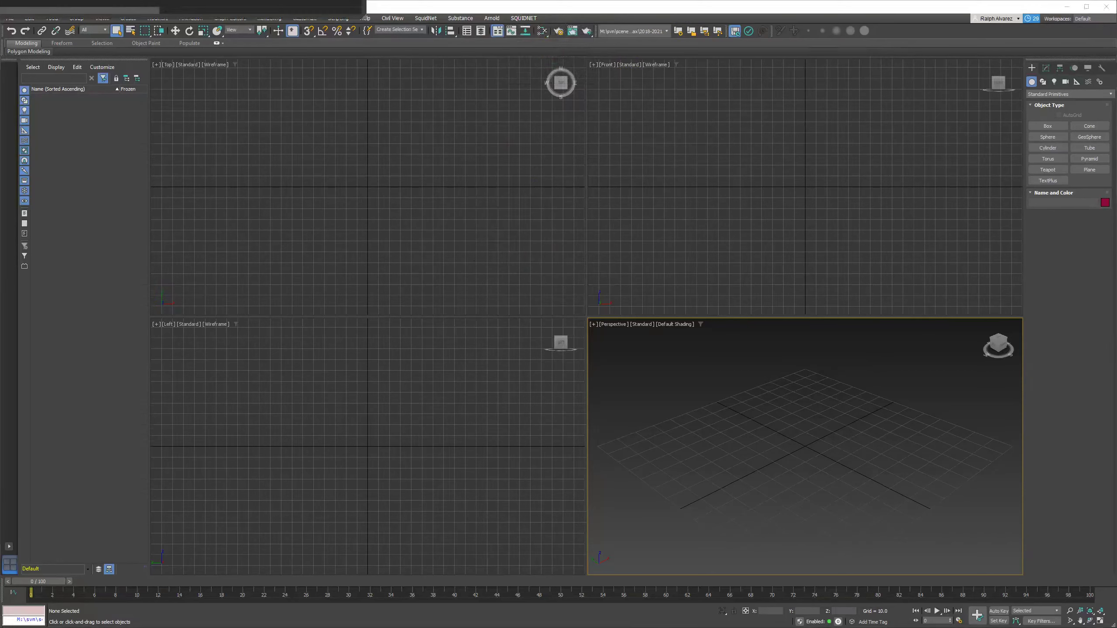
pyautogui.moveTo(595, 64); pyautogui.dragTo(700, 135)
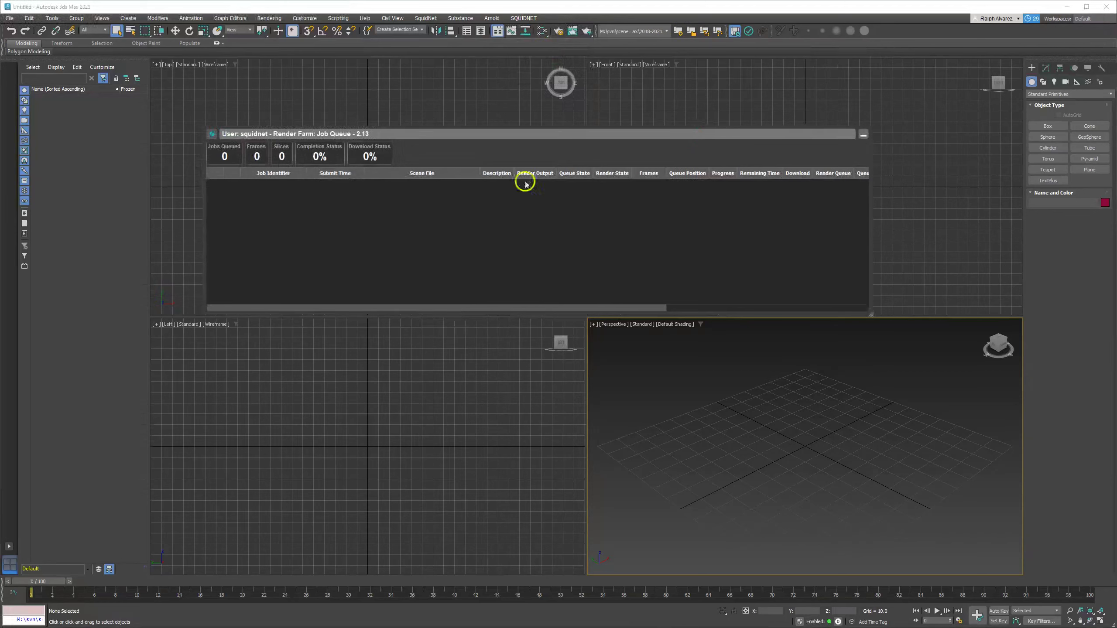
pyautogui.moveTo(868, 316); pyautogui.dragTo(772, 418)
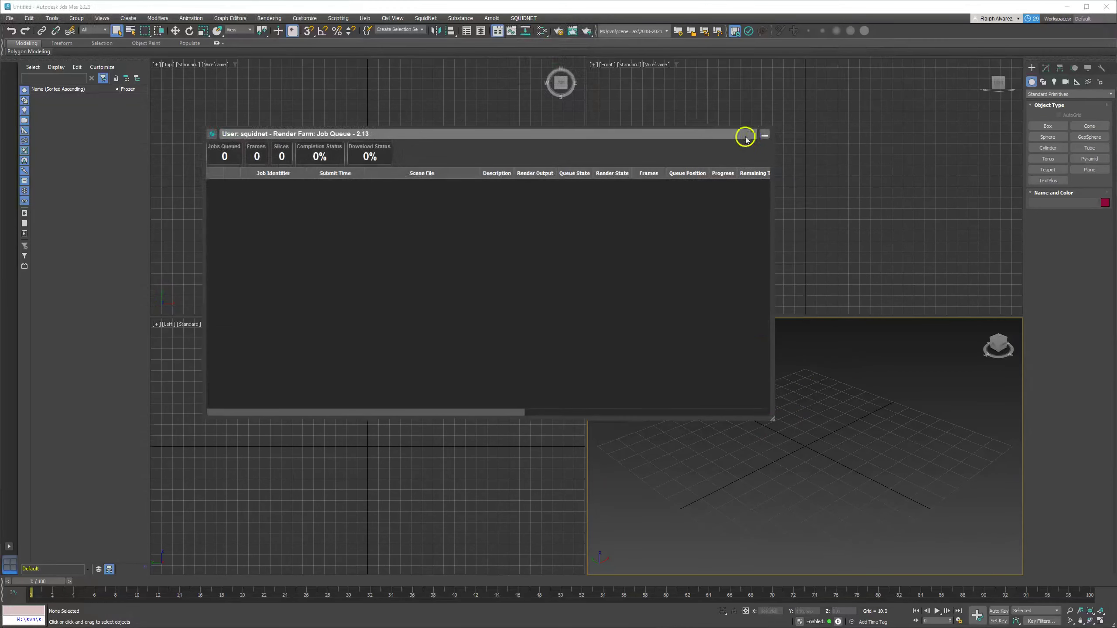
pyautogui.click(766, 136)
# Open the SquidNet Transfer Queue, move its window to the middle of the workspace, and close it.
pyautogui.click(524, 17)
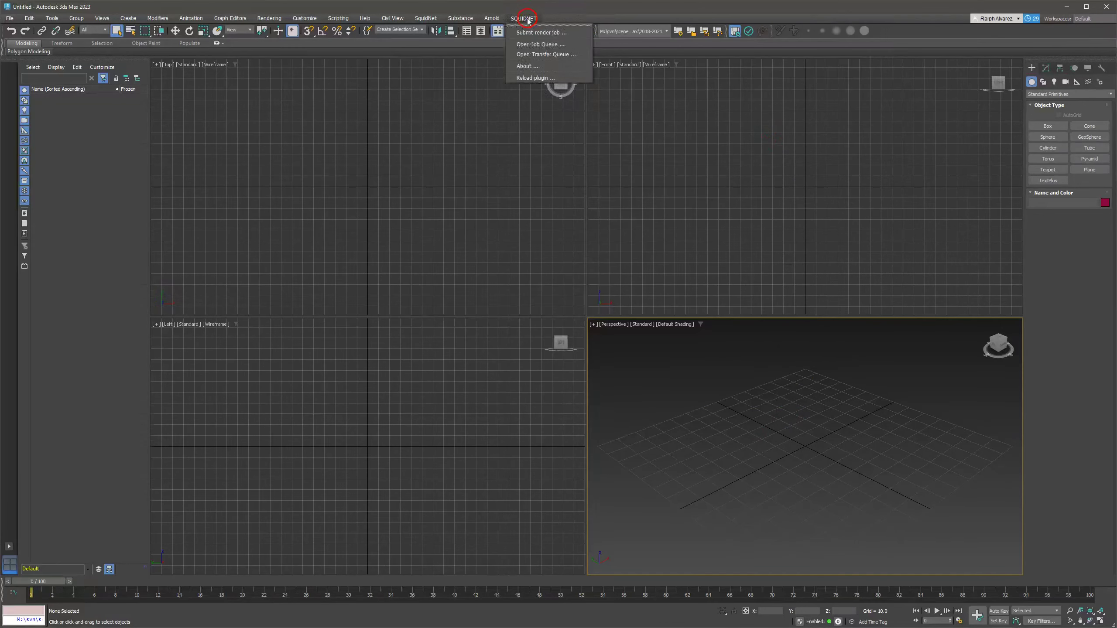
pyautogui.click(549, 54)
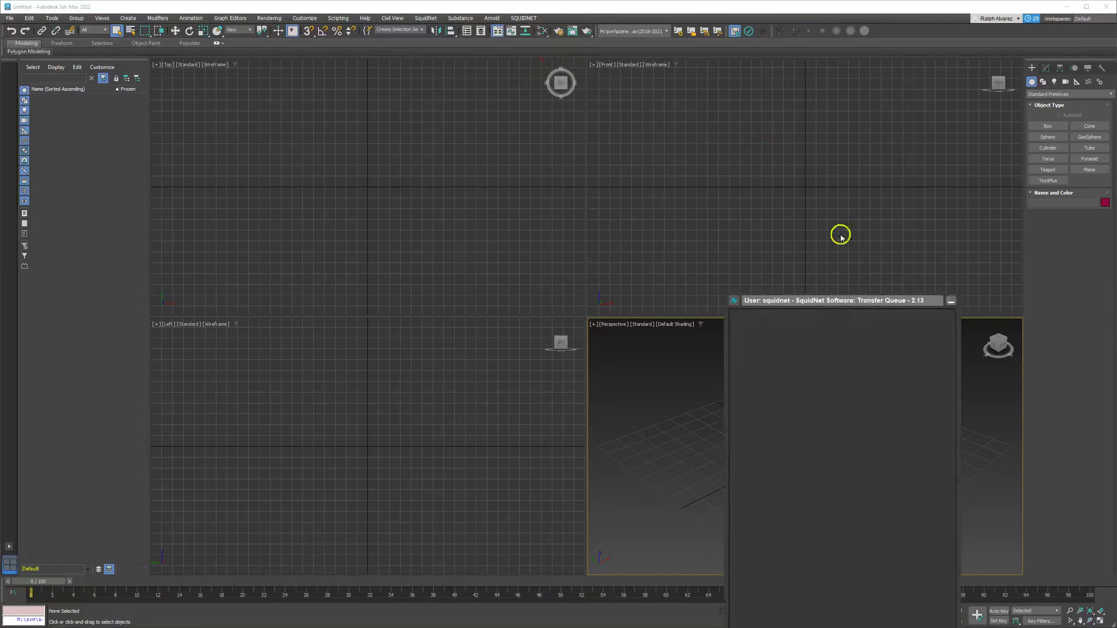
pyautogui.moveTo(860, 301); pyautogui.dragTo(578, 110)
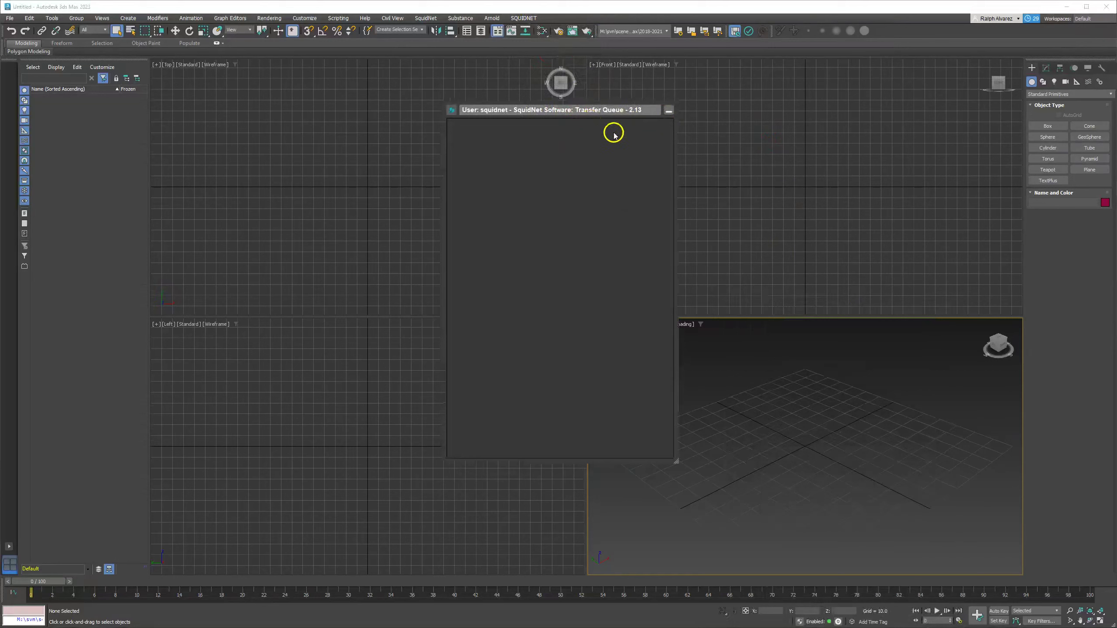
pyautogui.click(666, 111)
# Check the version of the SquidNet plugin.
pyautogui.click(523, 18)
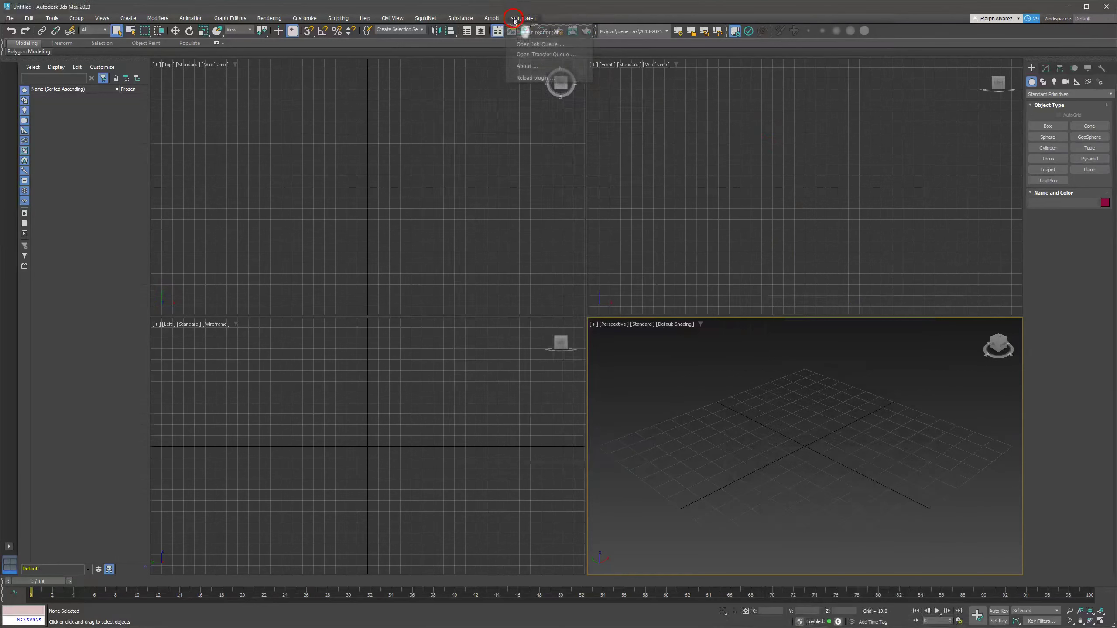
pyautogui.click(543, 66)
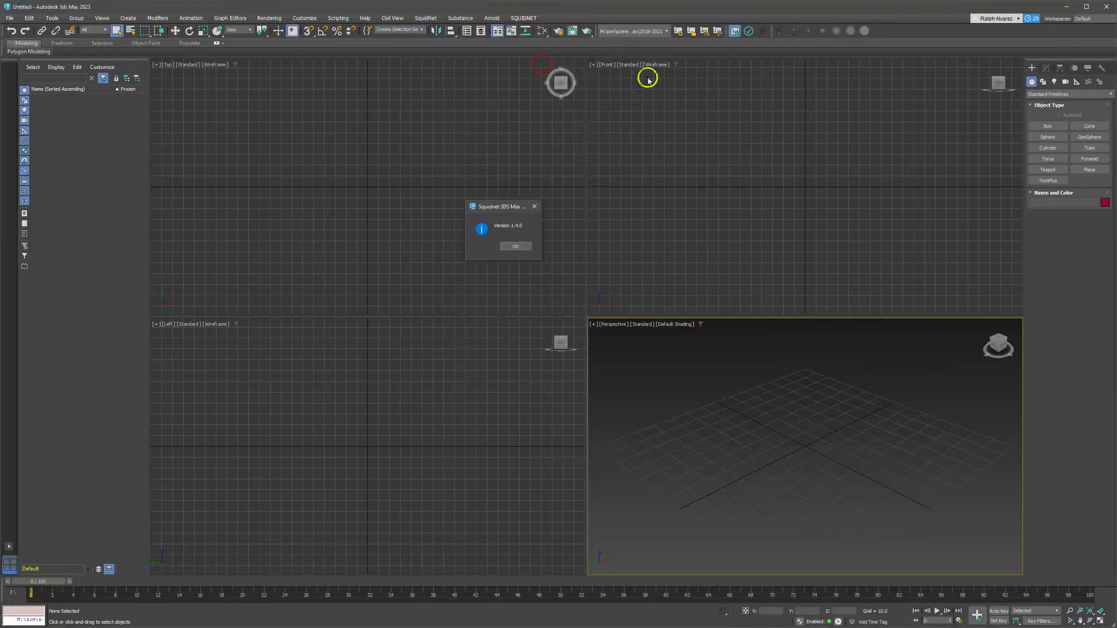
pyautogui.click(515, 246)
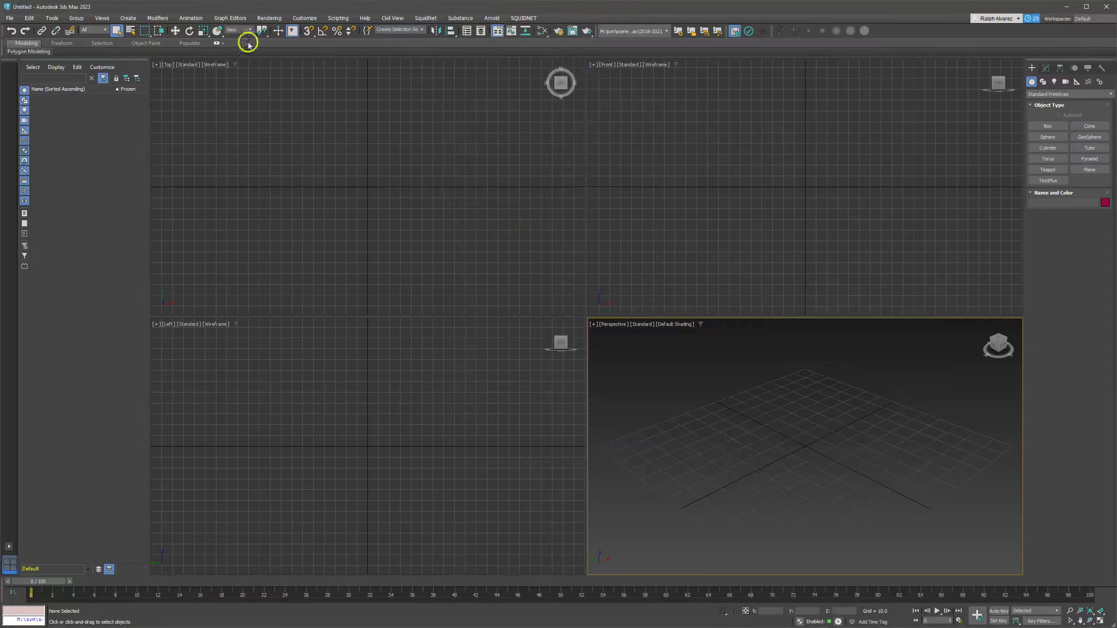
# Open the recently used scene file TarrasqueTextured.max.
pyautogui.click(9, 18)
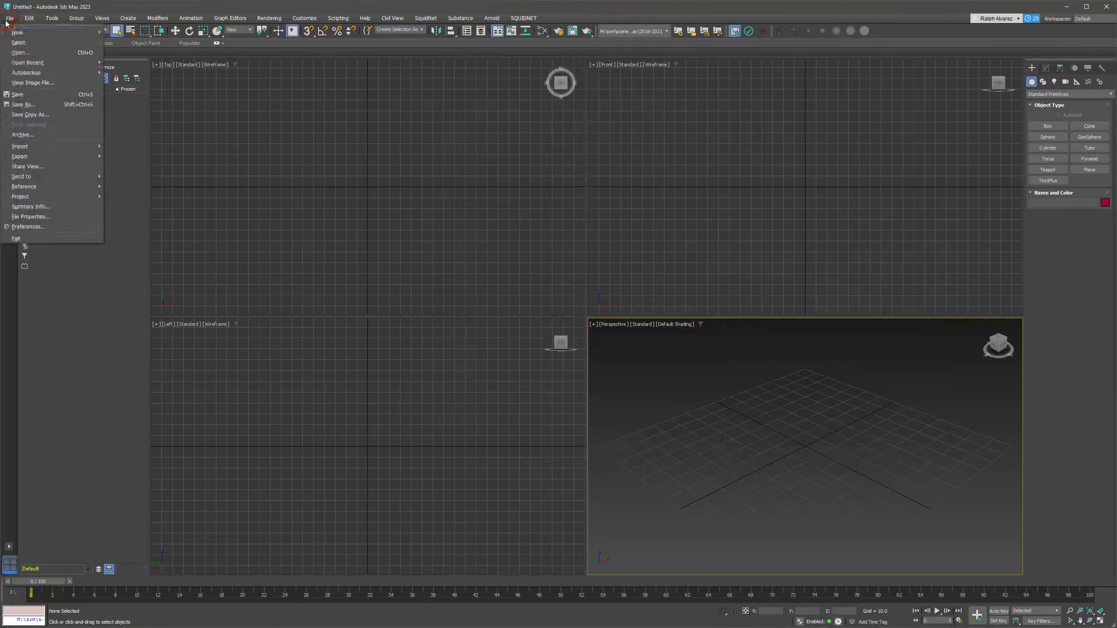
pyautogui.moveTo(57, 61)
pyautogui.click(215, 66)
pyautogui.click(9, 18)
pyautogui.click(184, 63)
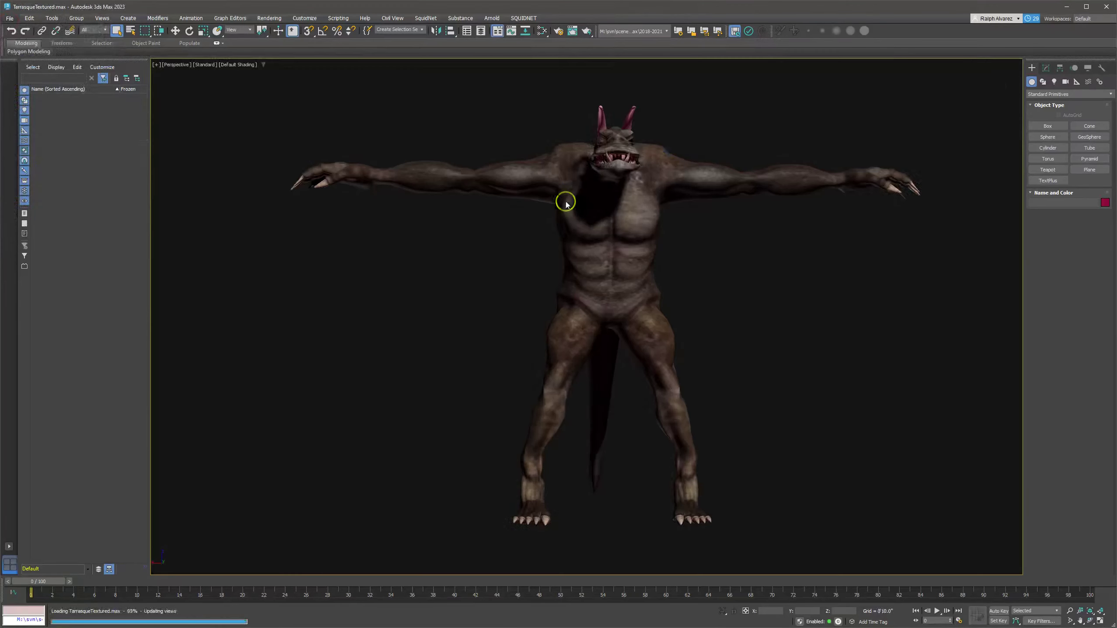
# Preview the creature from another angle and scrub through the scene's animation.
pyautogui.moveTo(995, 81); pyautogui.dragTo(457, 86)
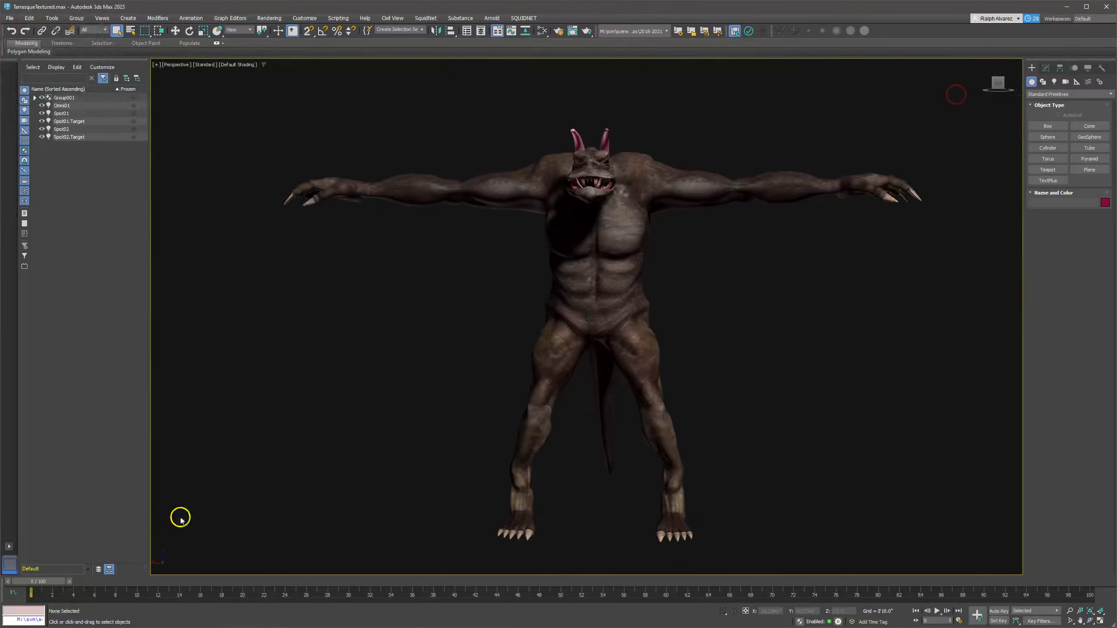
pyautogui.moveTo(38, 581); pyautogui.dragTo(1098, 572)
pyautogui.rightClick(1098, 572)
# Examine the scene's texture maps and their paths in an enlarged Asset Tracking window, and close it.
pyautogui.click(15, 17)
pyautogui.moveTo(68, 201)
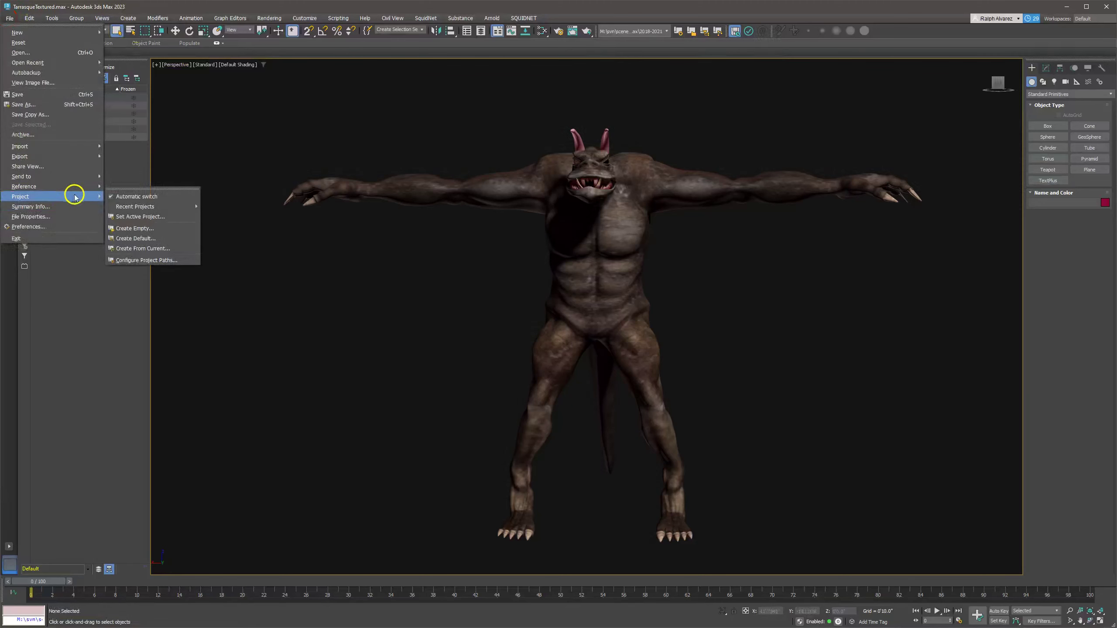
pyautogui.click(141, 226)
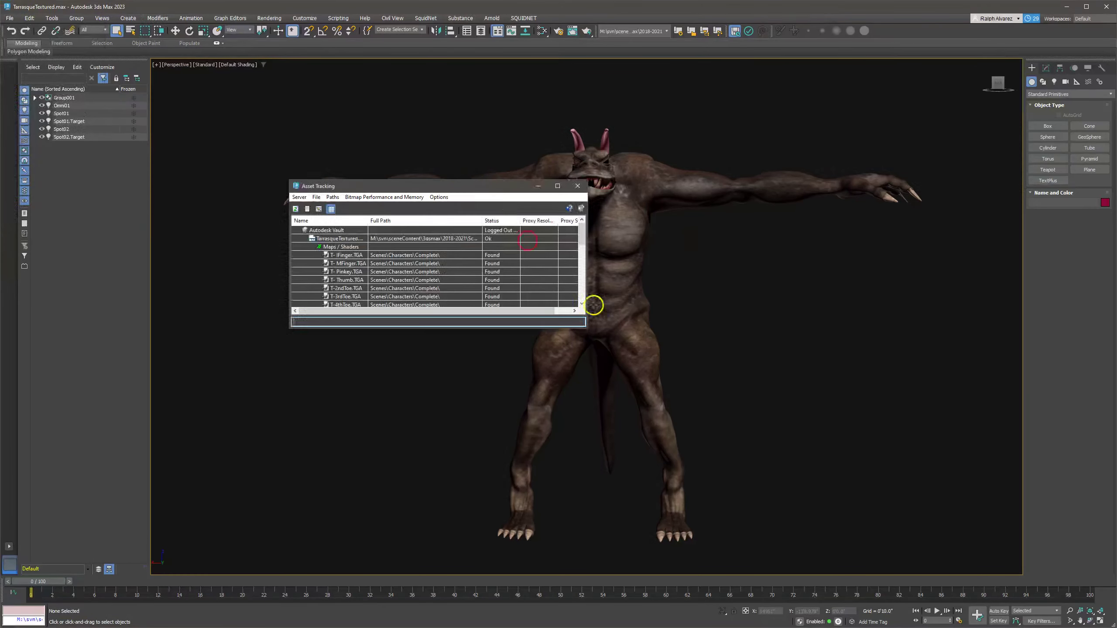
pyautogui.moveTo(581, 324); pyautogui.dragTo(822, 546)
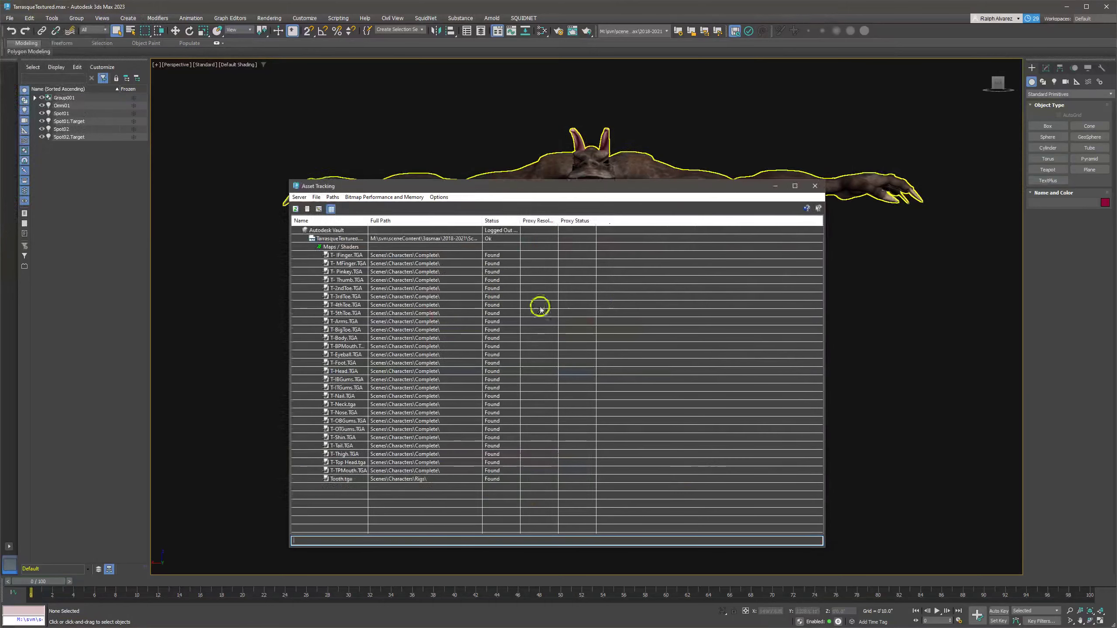
pyautogui.click(815, 186)
# Submit the TarrasqueTextured scene as a SquidNet render job with the preset options, reviewing the Local Project Options first.
pyautogui.click(523, 18)
pyautogui.click(540, 33)
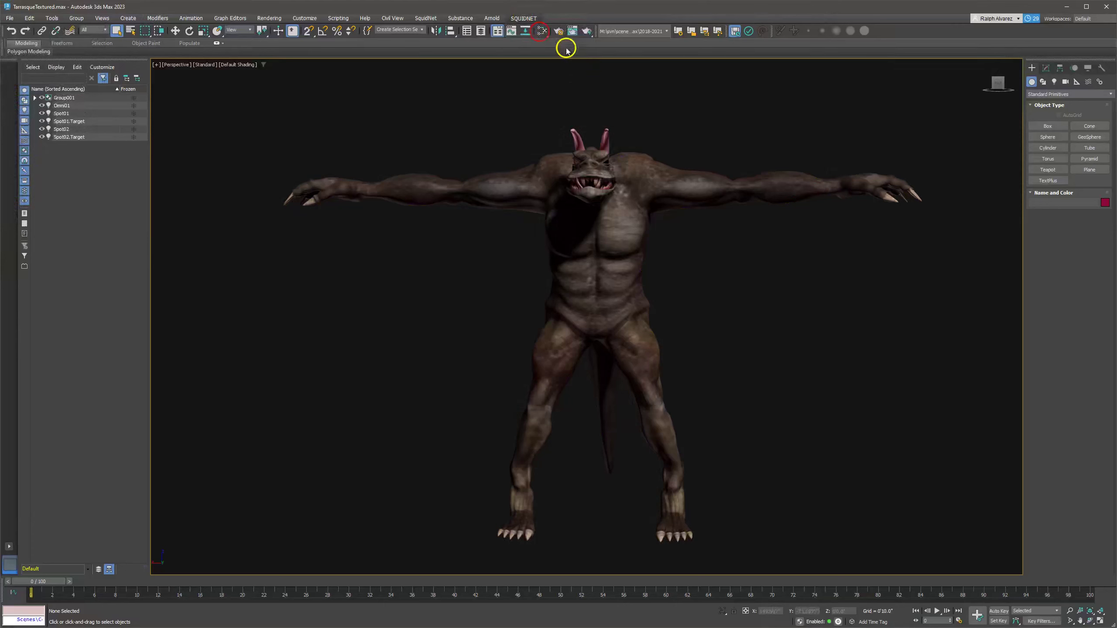
pyautogui.moveTo(521, 0); pyautogui.dragTo(514, 82)
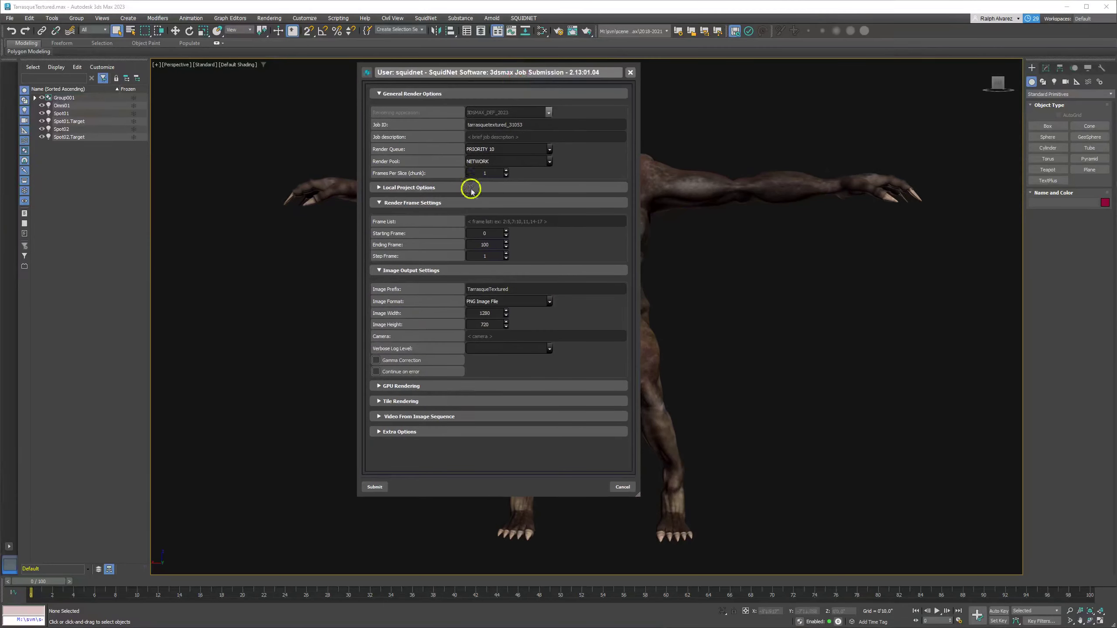
pyautogui.click(402, 188)
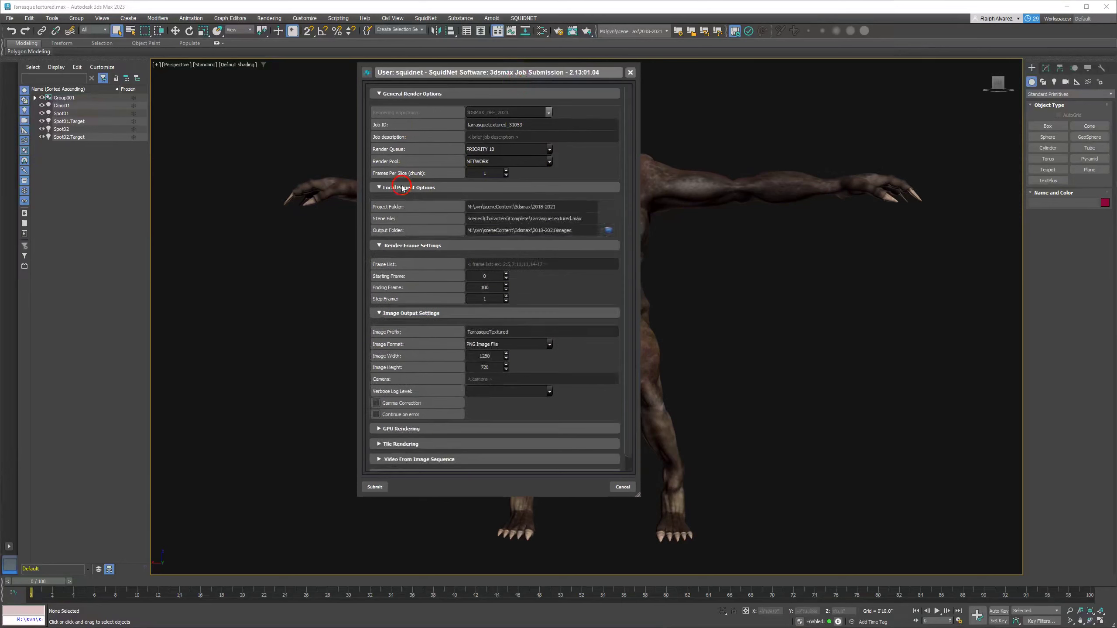
pyautogui.click(395, 117)
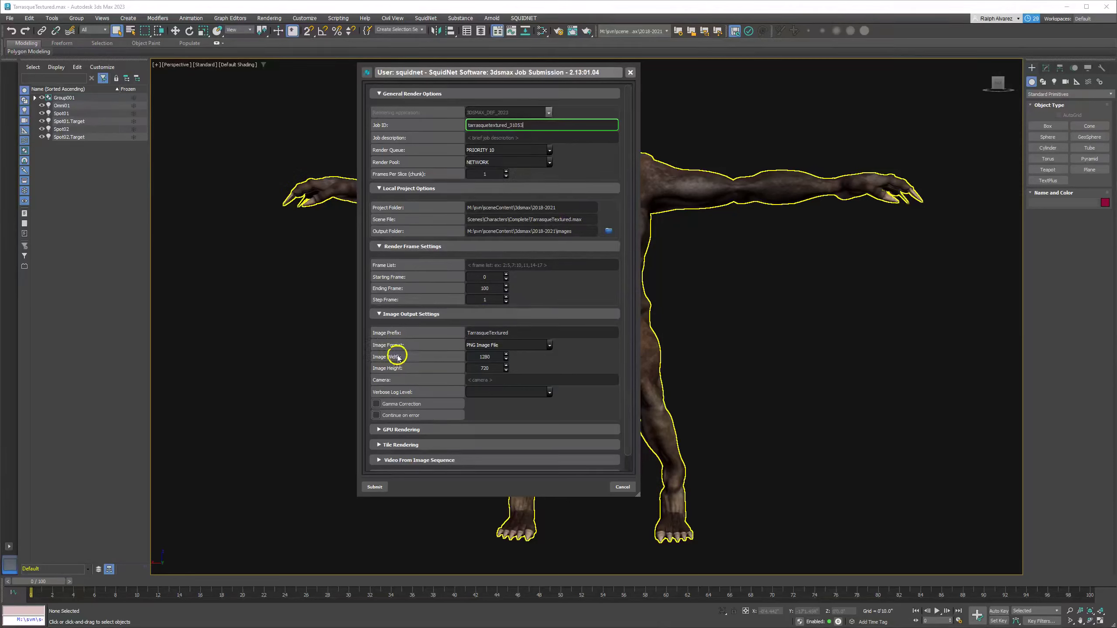
pyautogui.click(375, 486)
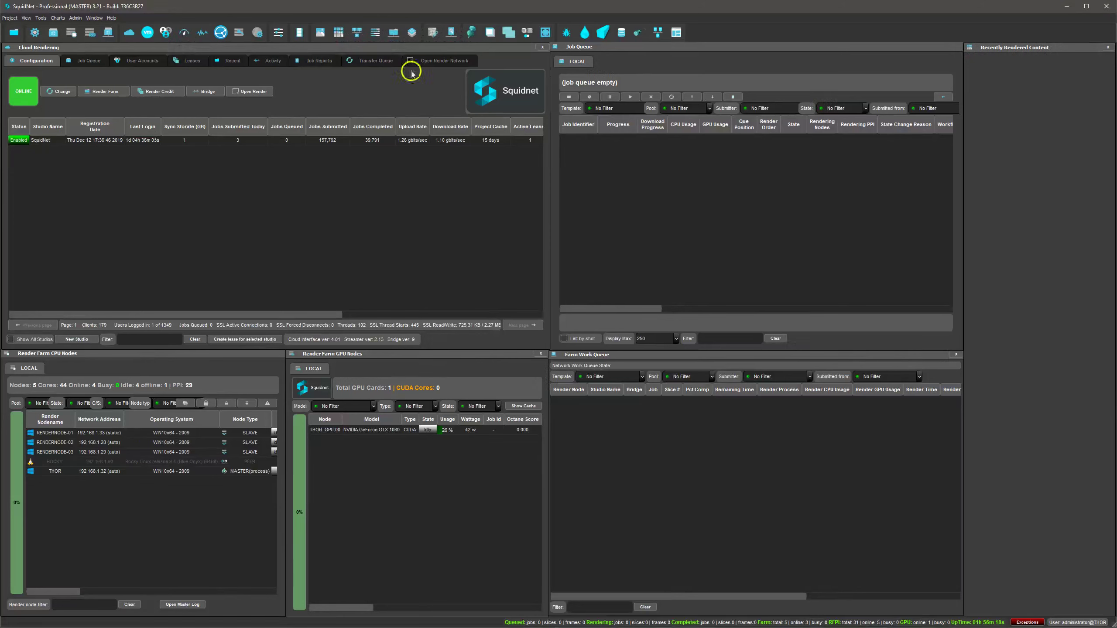
# Switch to SquidNet, show the cloud Transfer Queue, and inspect the slices of the submitted tarrasquetextured job.
pyautogui.click(379, 61)
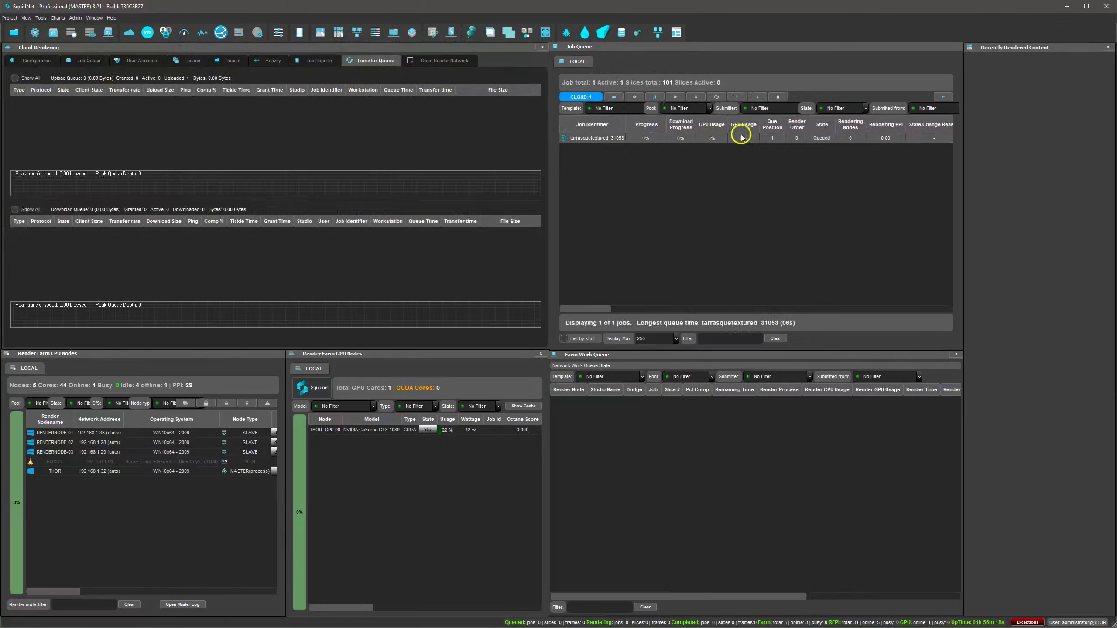
pyautogui.doubleClick(755, 139)
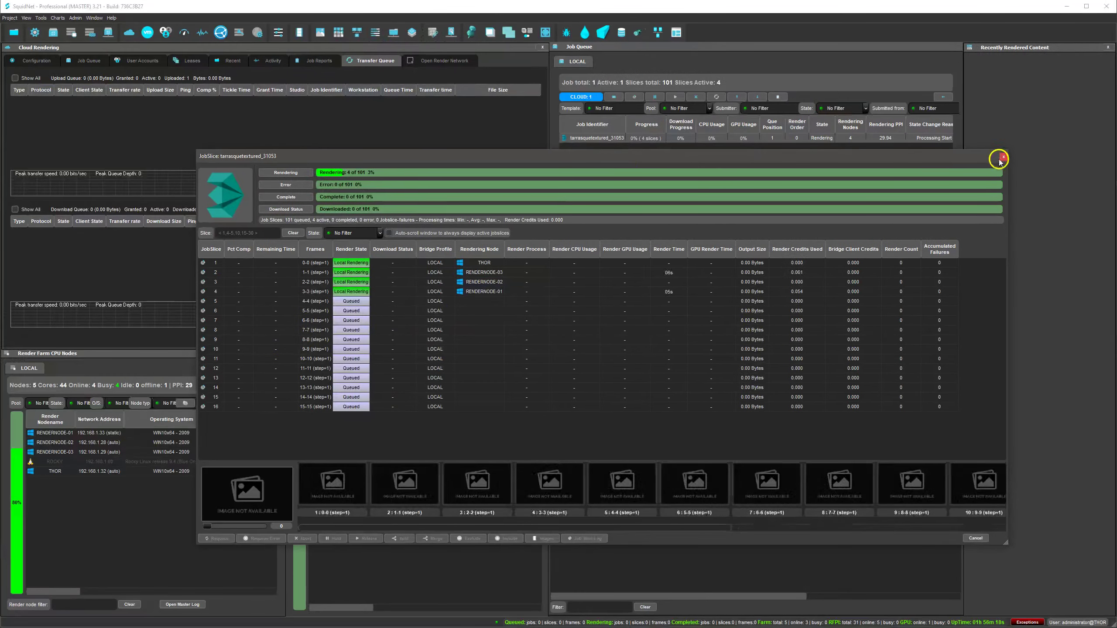
pyautogui.click(1003, 157)
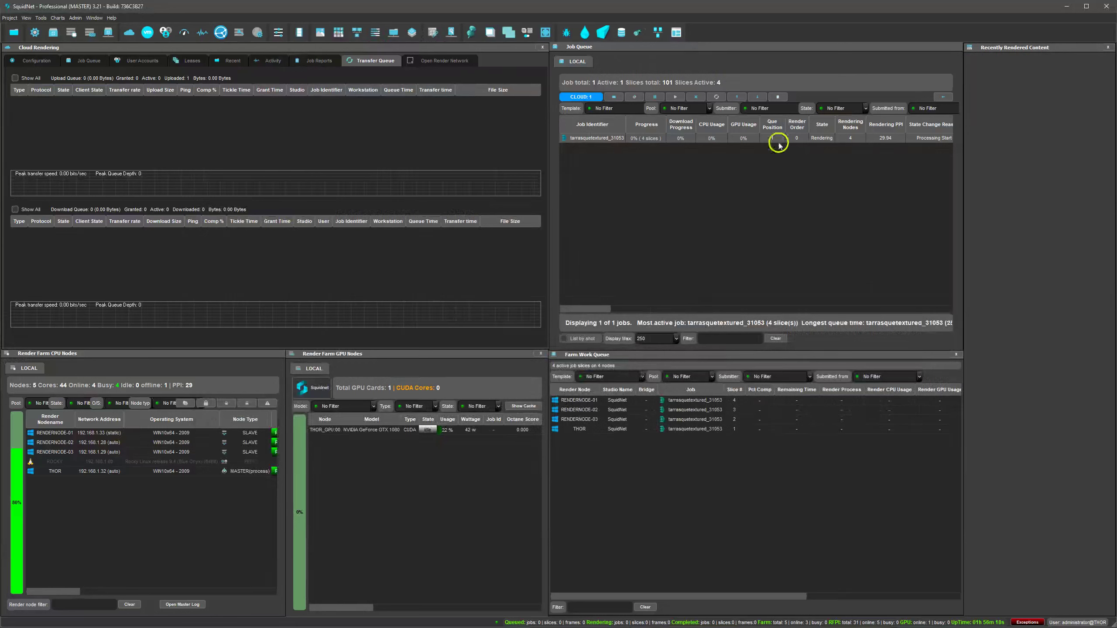
# Monitor the tarrasquetextured job in a smaller slice window, going through its slices, frame thumbnails and rendered previews.
pyautogui.doubleClick(647, 139)
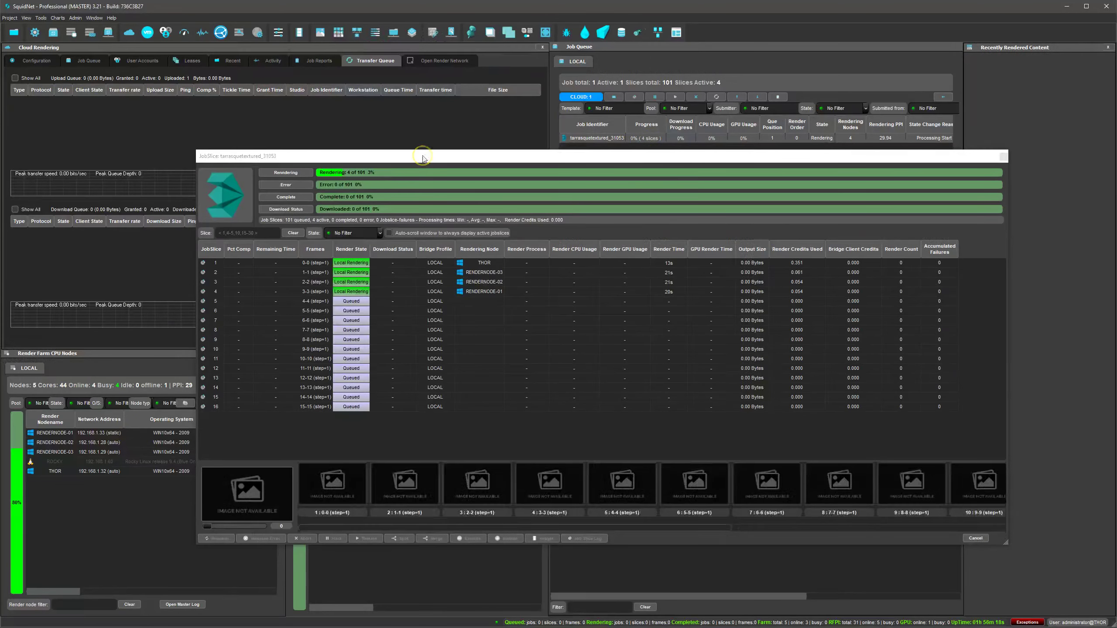
pyautogui.moveTo(1006, 542); pyautogui.dragTo(850, 522)
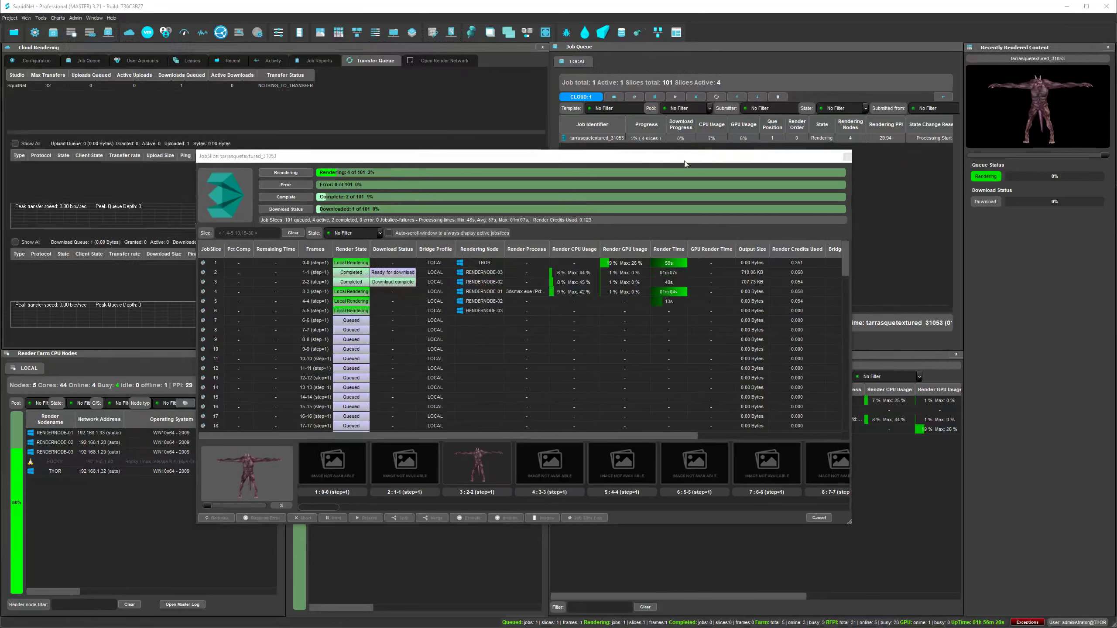
pyautogui.click(591, 159)
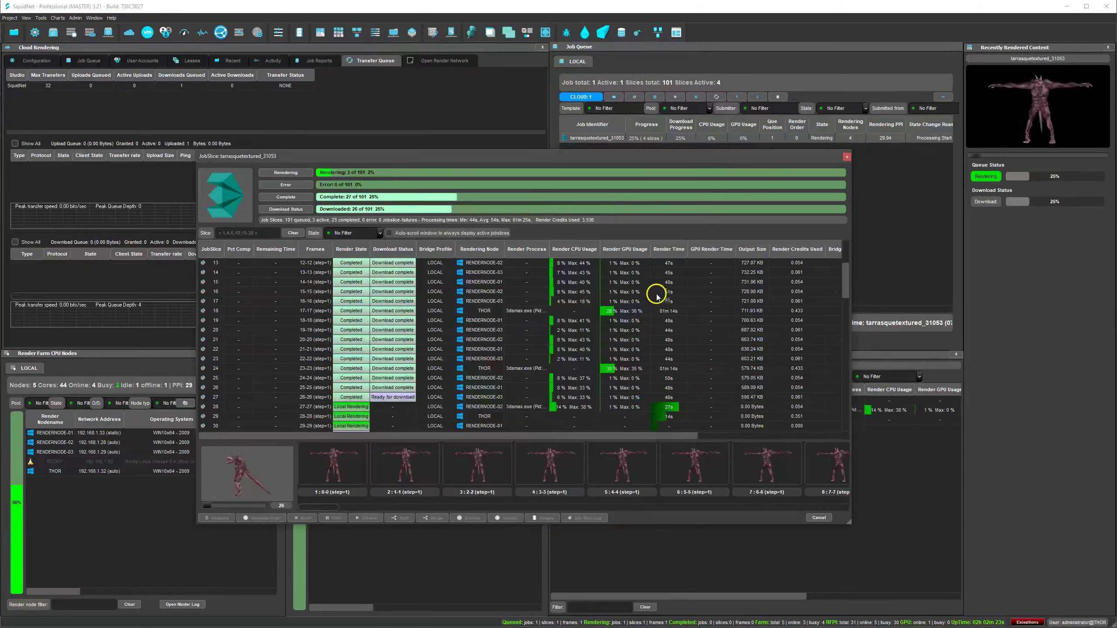
pyautogui.moveTo(311, 507)
pyautogui.mouseDown()
pyautogui.moveTo(533, 509)
pyautogui.moveTo(329, 501)
pyautogui.mouseUp()
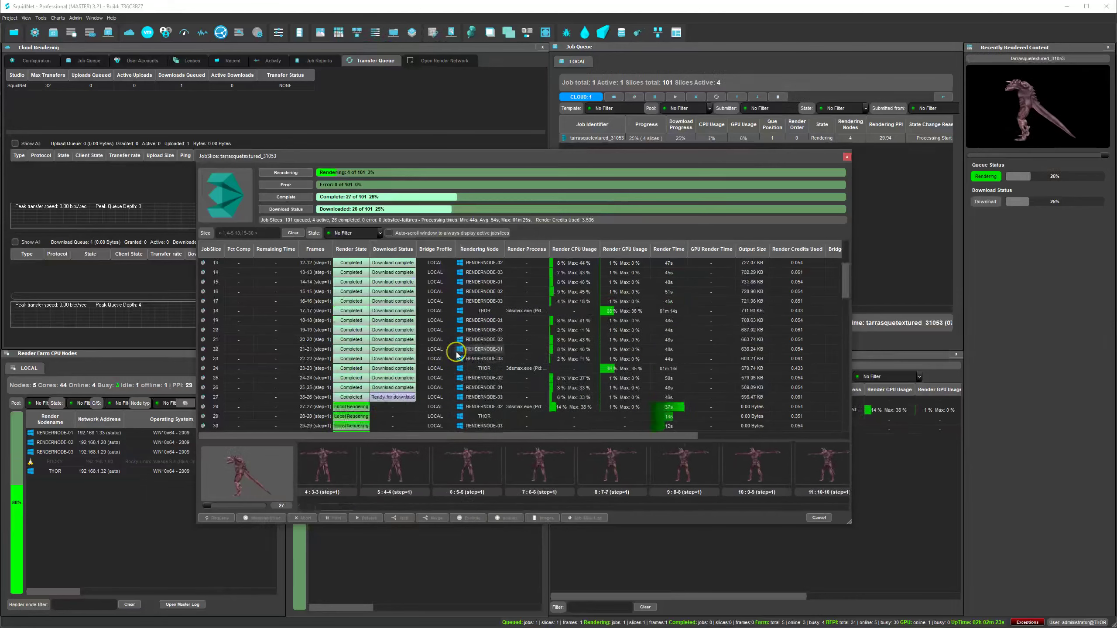
pyautogui.scroll(-4, 456, 355)
pyautogui.moveTo(206, 506)
pyautogui.mouseDown()
pyautogui.moveTo(220, 507)
pyautogui.moveTo(208, 507)
pyautogui.mouseUp()
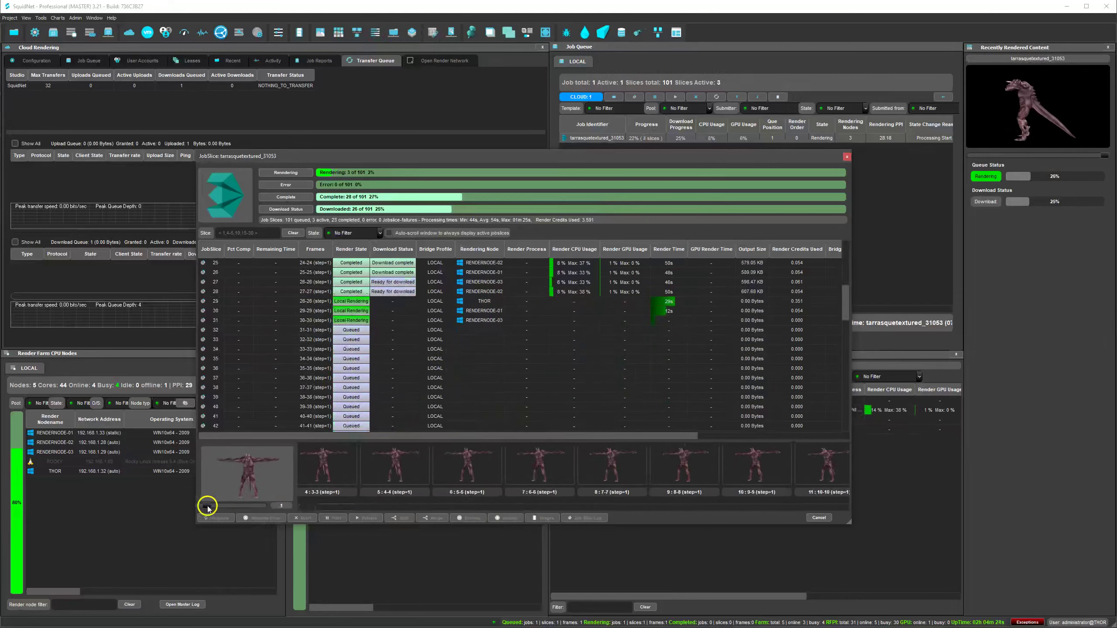
pyautogui.moveTo(1105, 156); pyautogui.dragTo(941, 153)
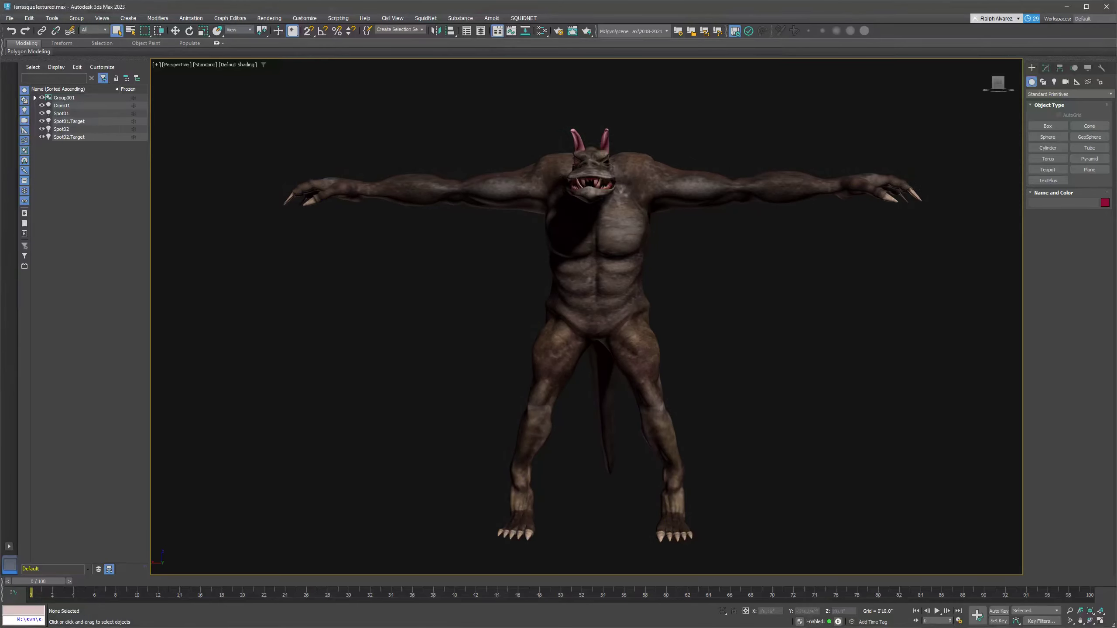
# Back in 3ds Max, inspect the job's slices and frame previews through the SquidNet Job Queue, and close both windows.
pyautogui.click(523, 17)
pyautogui.click(532, 39)
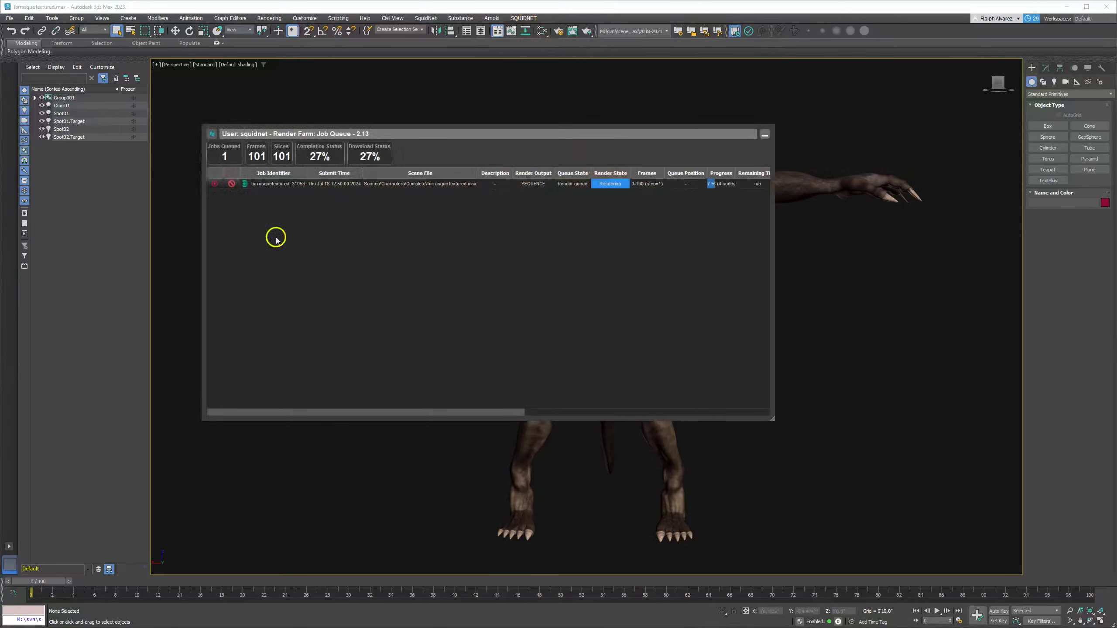
pyautogui.doubleClick(408, 185)
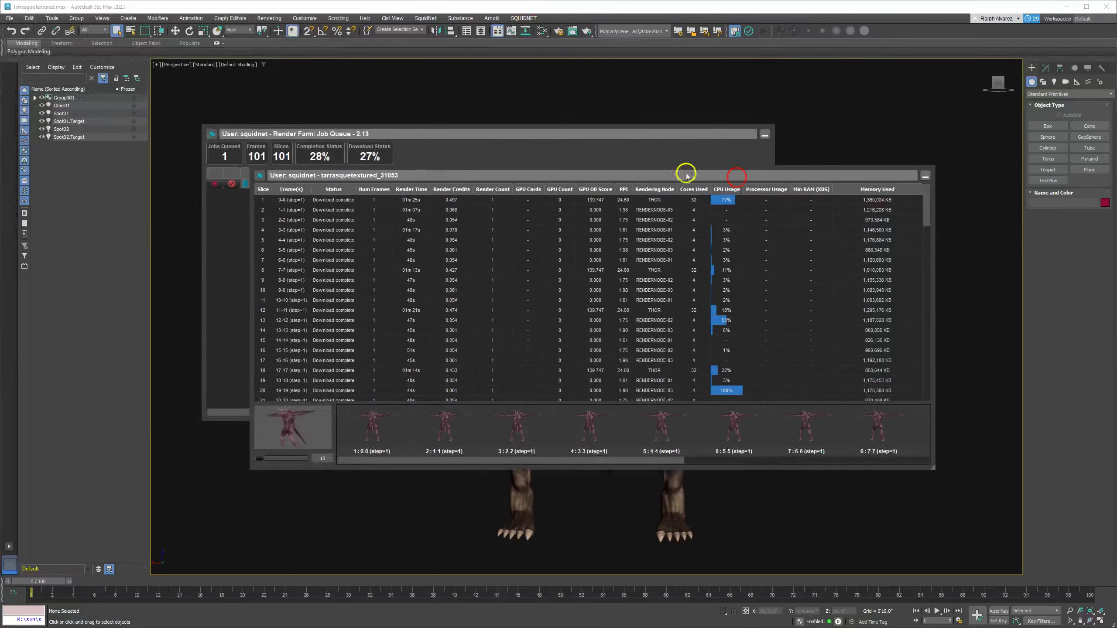
pyautogui.moveTo(259, 463); pyautogui.dragTo(275, 465)
pyautogui.click(925, 176)
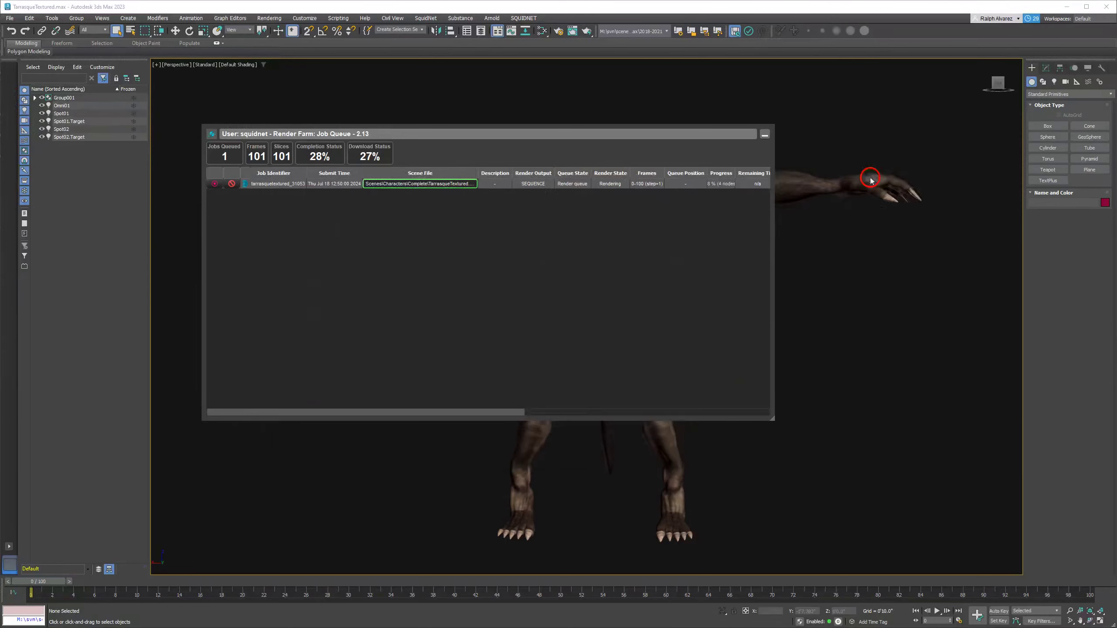
pyautogui.click(764, 137)
pyautogui.click(237, 141)
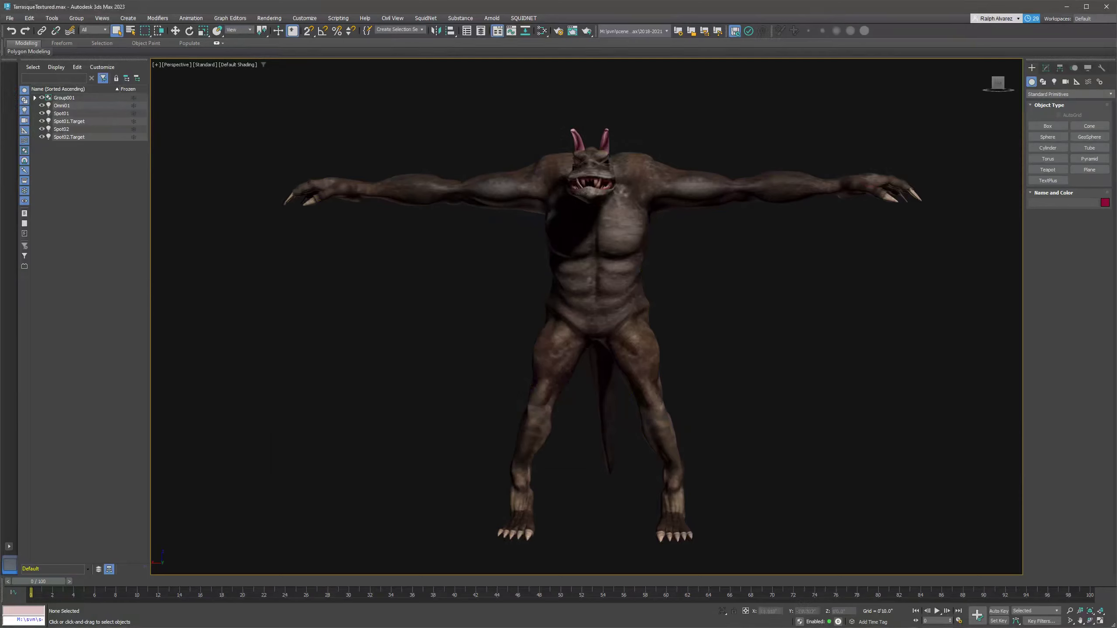